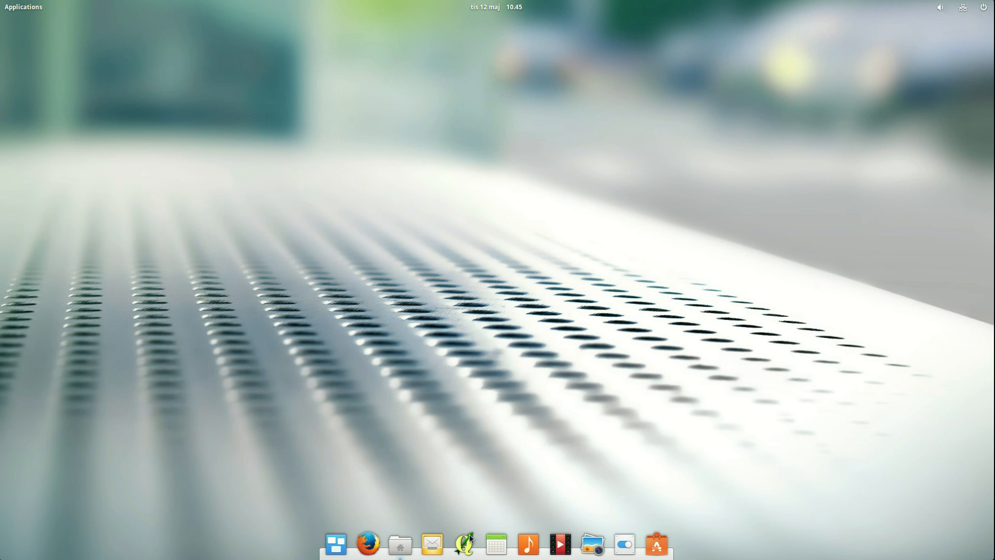
- Launch QGIS Desktop from the dock
left_click(466, 543)
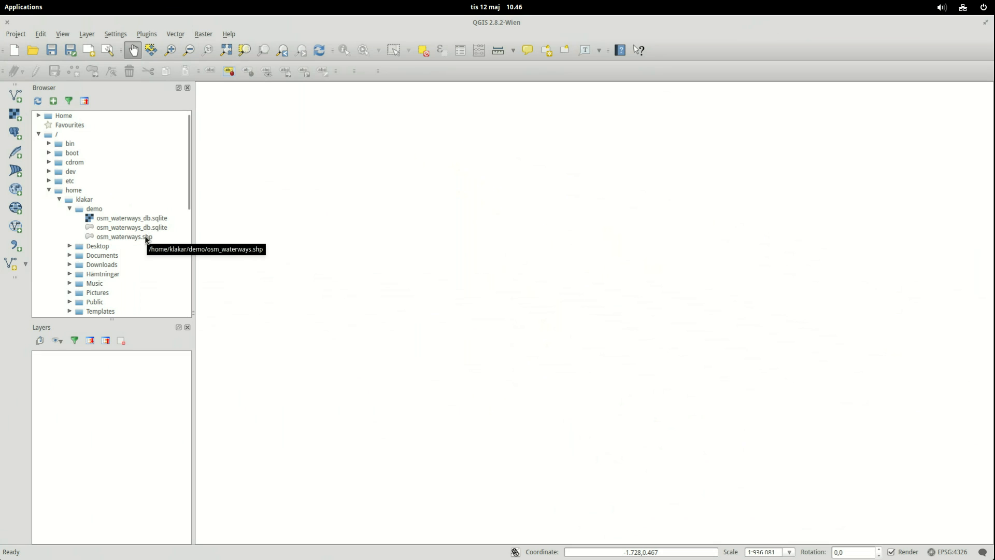
- Drag osm_waterways.shp from the Browser onto the map canvas to load it
left_click_drag(143, 238, 365, 284)
scroll(603, 331, "up", 2)
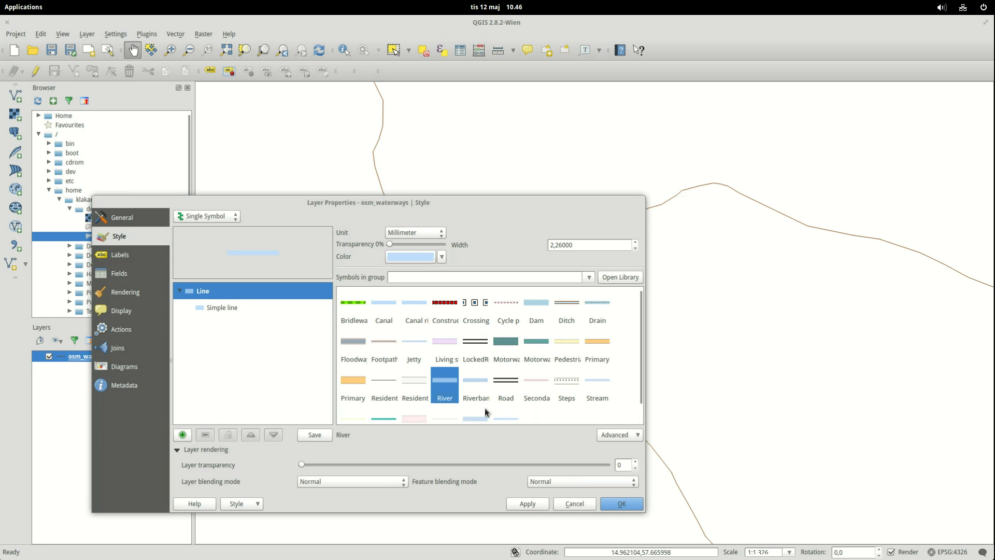
scroll(451, 301, "up", 2)
scroll(451, 301, "up", 2)
scroll(436, 202, "down", 4)
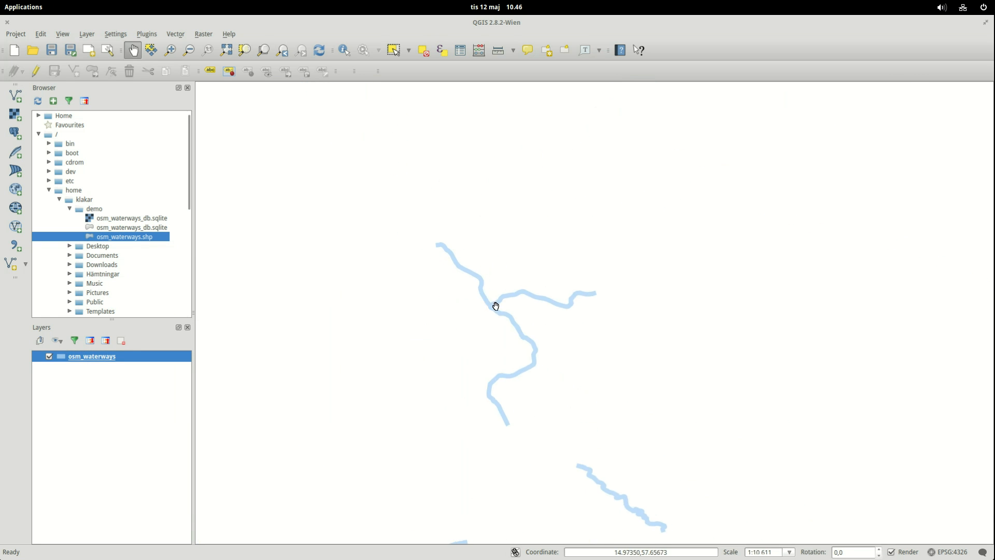
scroll(462, 270, "up", 4)
scroll(462, 271, "down", 2)
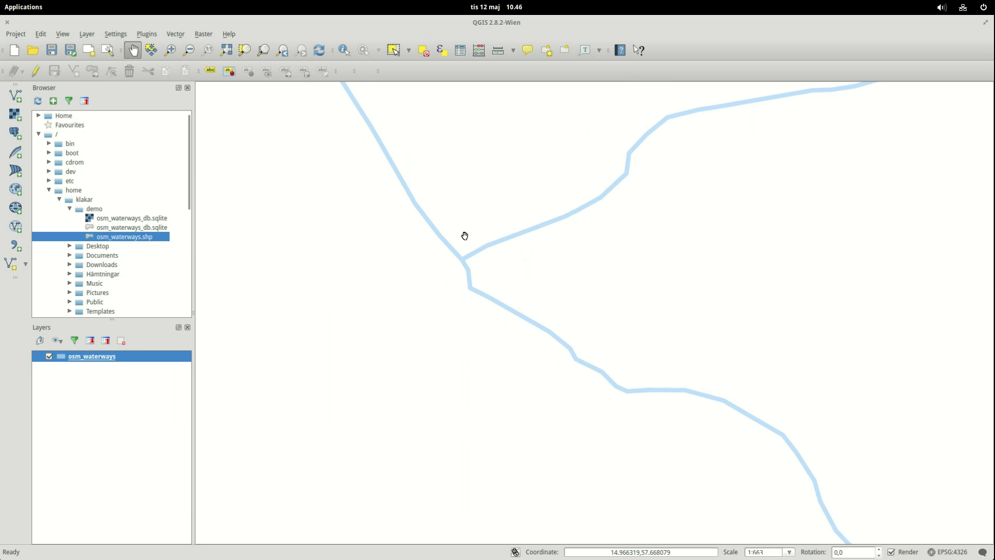
- Set the waterway line width to 5 map units in the layer style and apply it
double_click(85, 356)
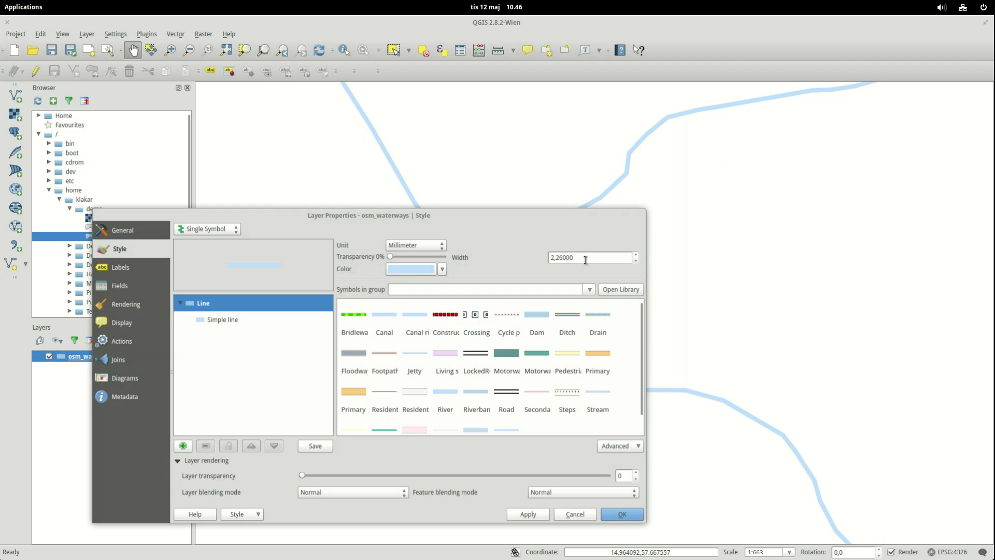
left_click(430, 246)
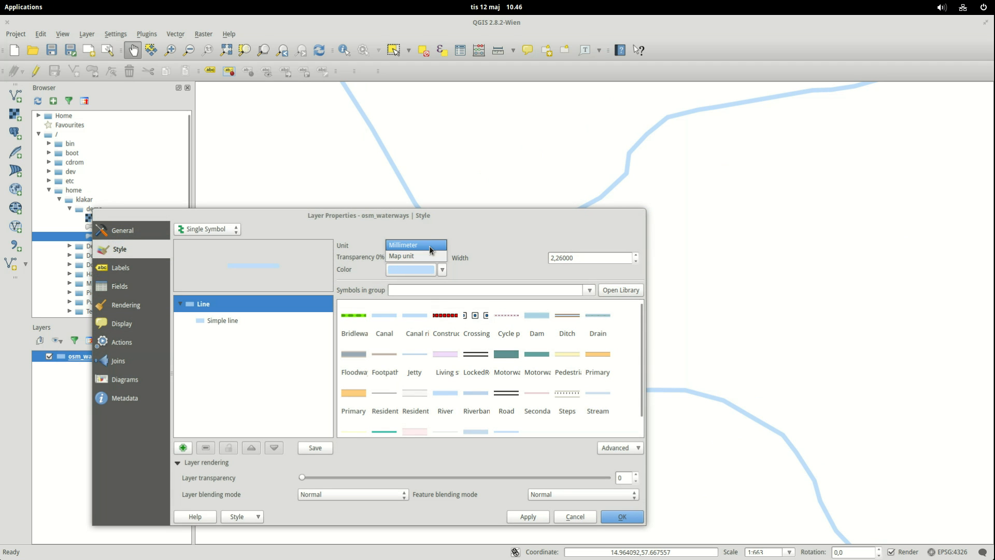
left_click(428, 252)
left_click(577, 258)
double_click(577, 258)
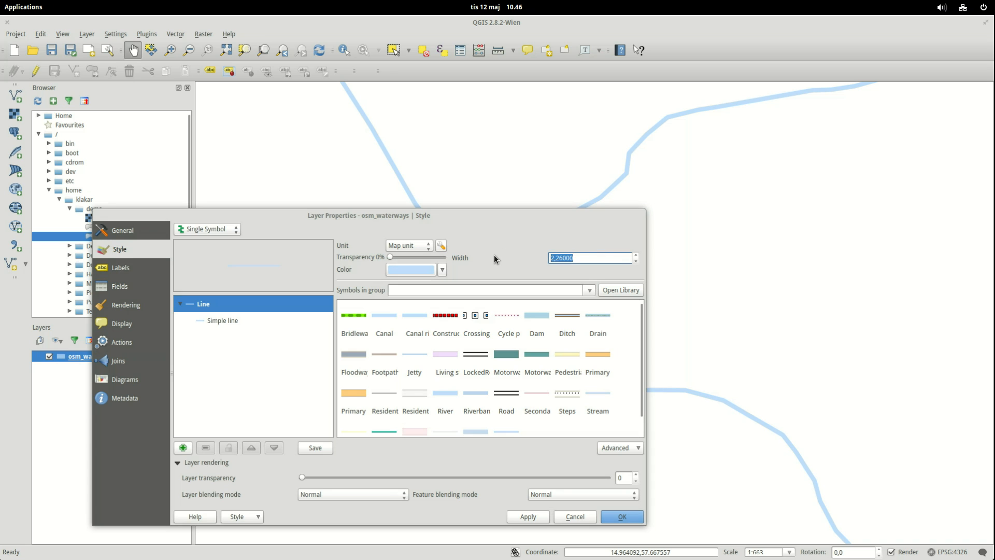
key("BackSpace")
type("5")
left_click(622, 517)
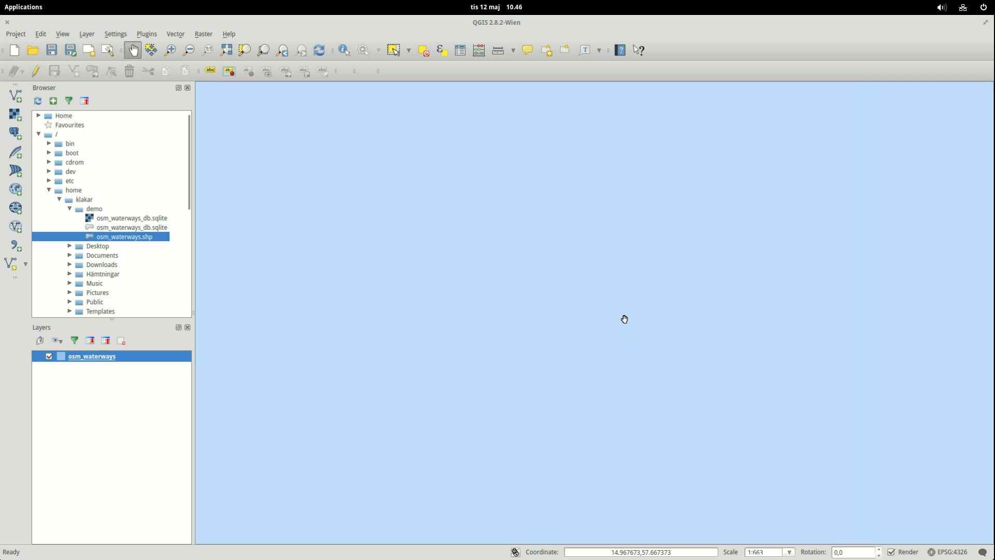
- Enable on-the-fly reprojection of the project to WGS 84 / UTM zone 33N
left_click(954, 552)
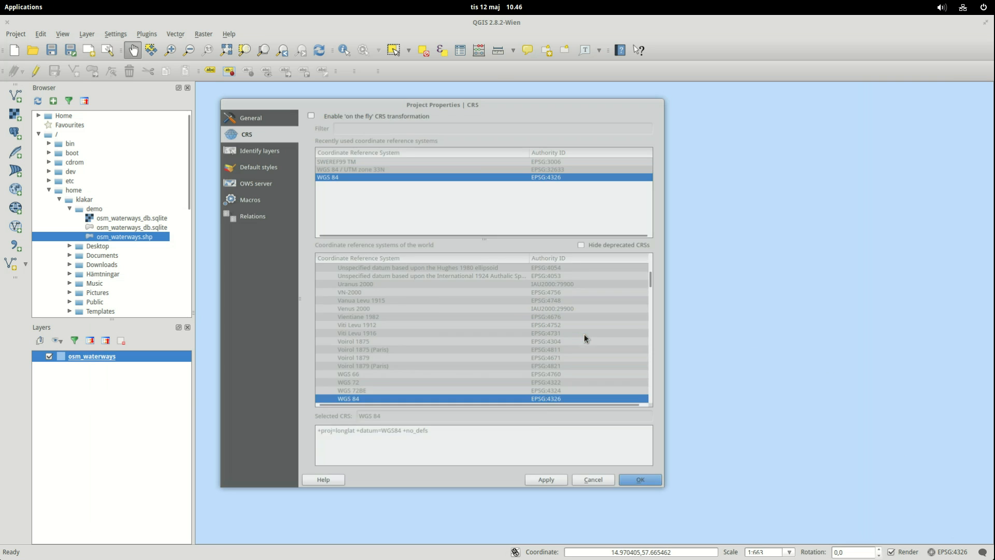
left_click(312, 118)
double_click(353, 180)
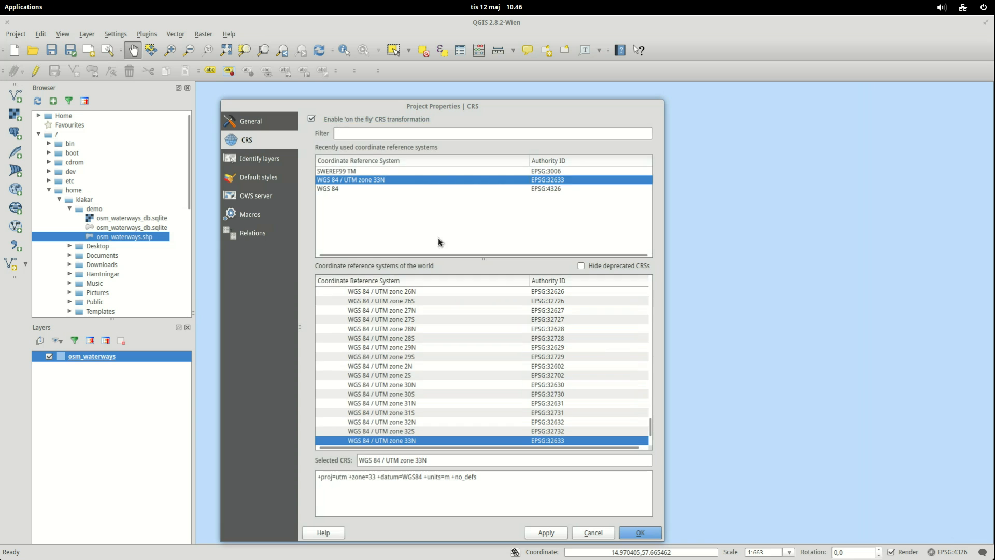
scroll(490, 335, "down", 2)
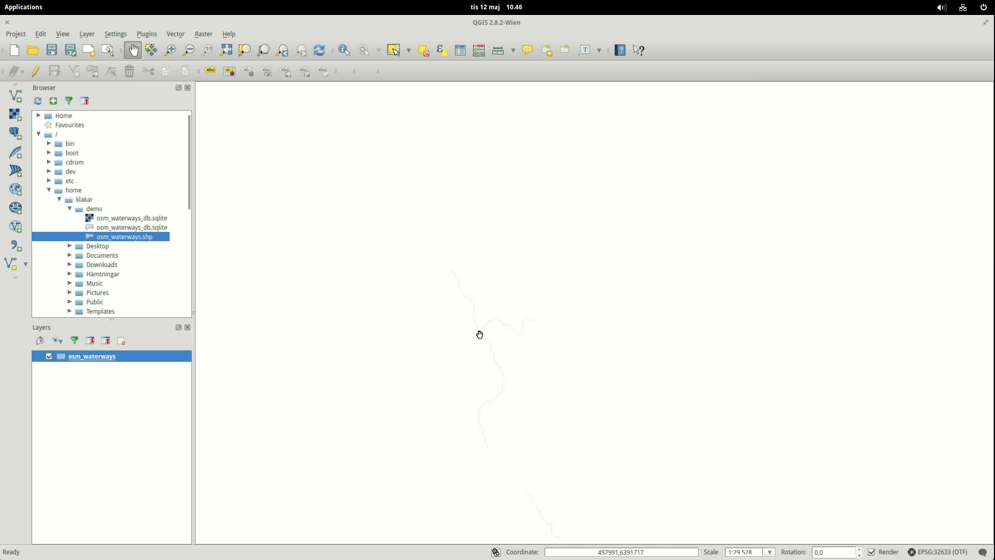
scroll(475, 343, "up", 5)
scroll(490, 409, "down", 4)
scroll(693, 338, "up", 2)
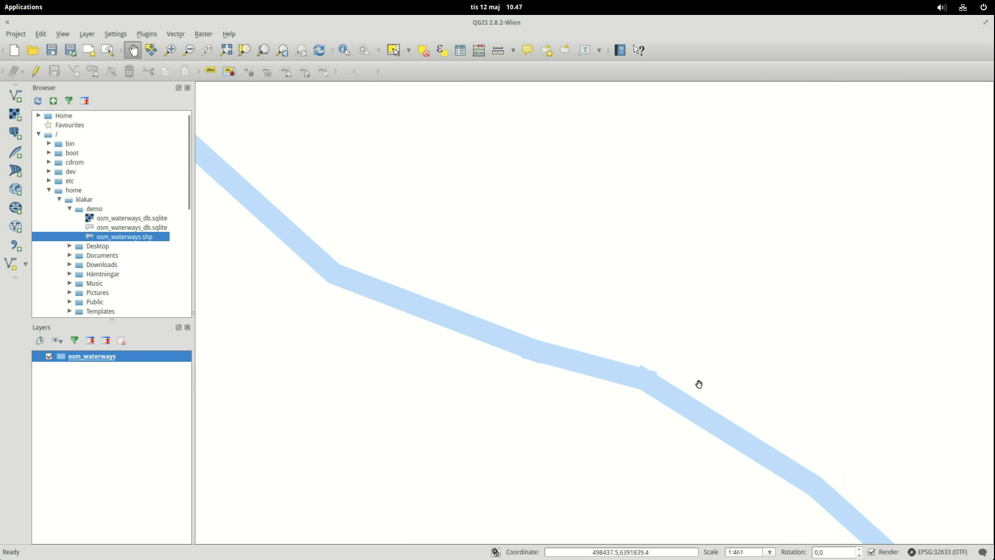
scroll(724, 338, "up", 2)
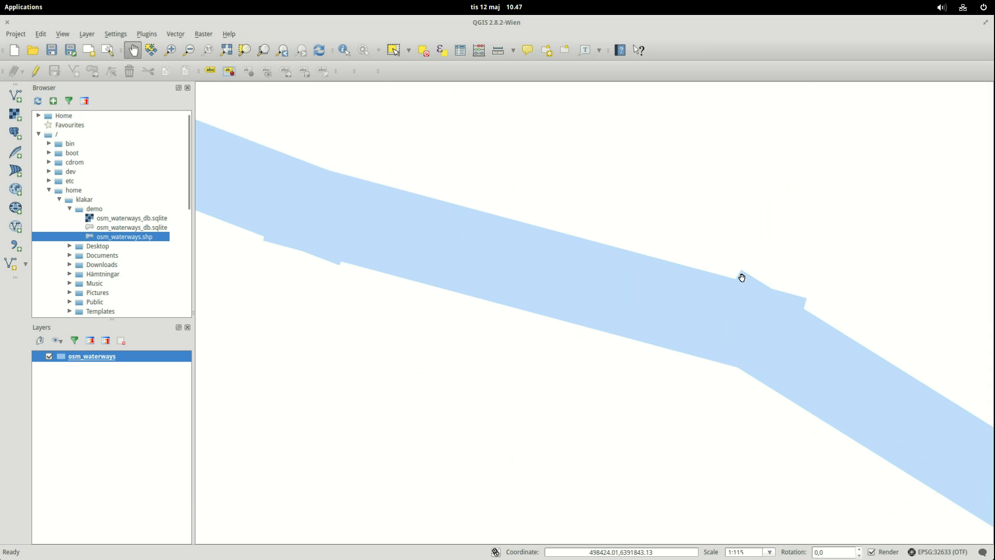
- Add a second simple line layer to the symbol, black and 6 map units wide, and apply it
double_click(114, 360)
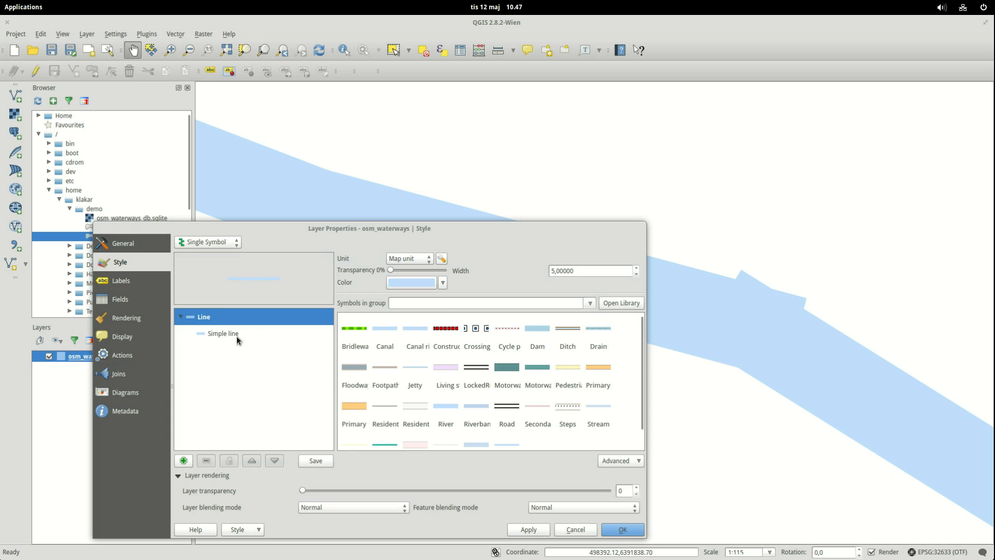
left_click(223, 333)
left_click(525, 361)
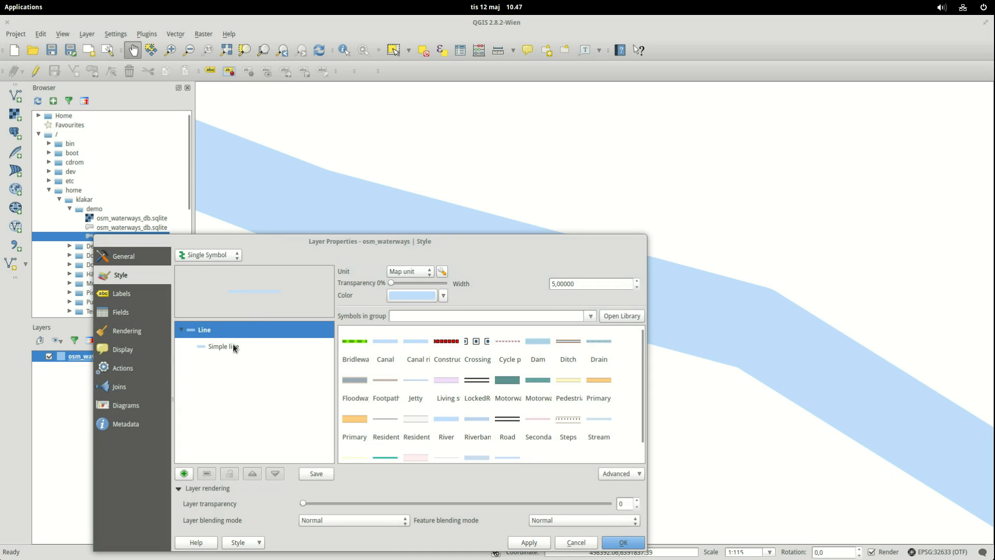
left_click(223, 346)
left_click(184, 474)
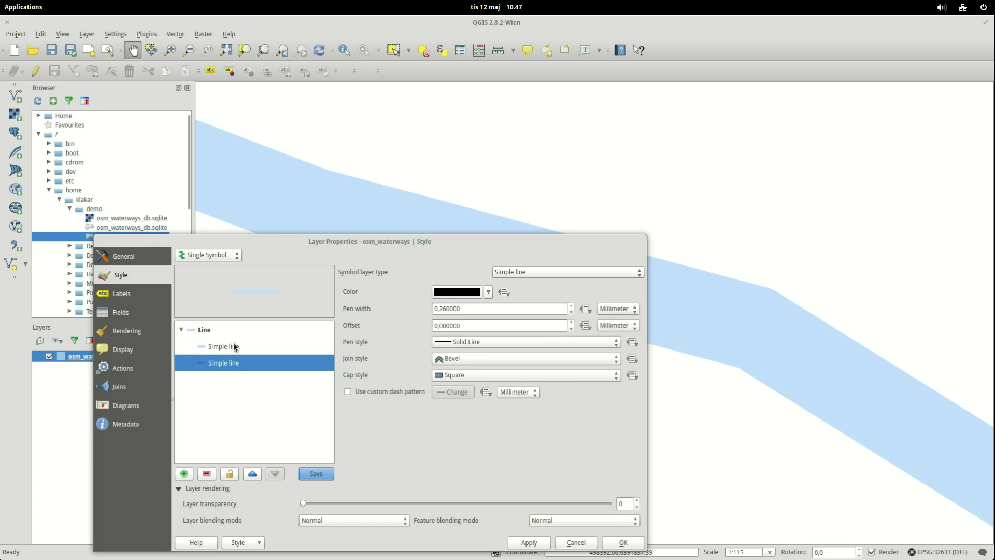
left_click(617, 309)
left_click(614, 326)
double_click(466, 308)
type("6")
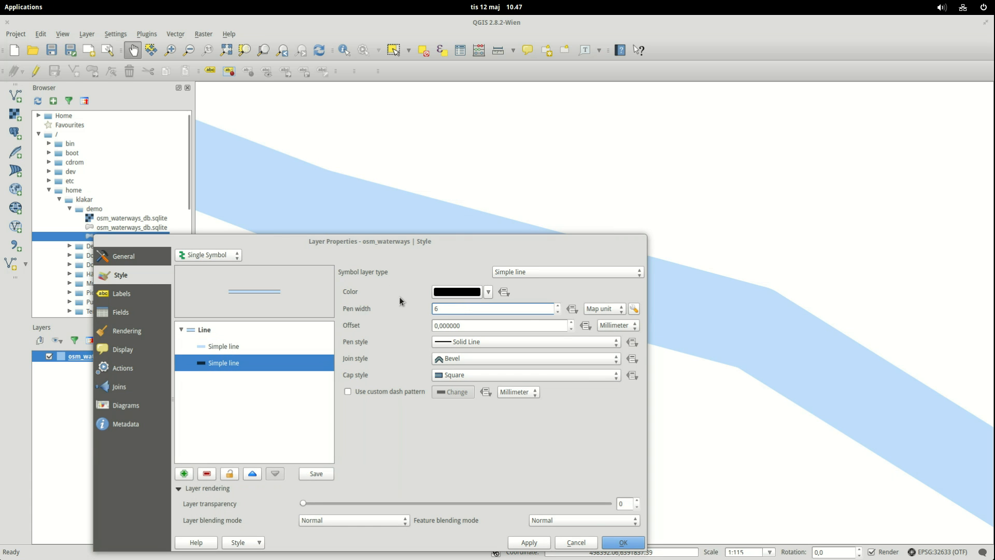
left_click(623, 542)
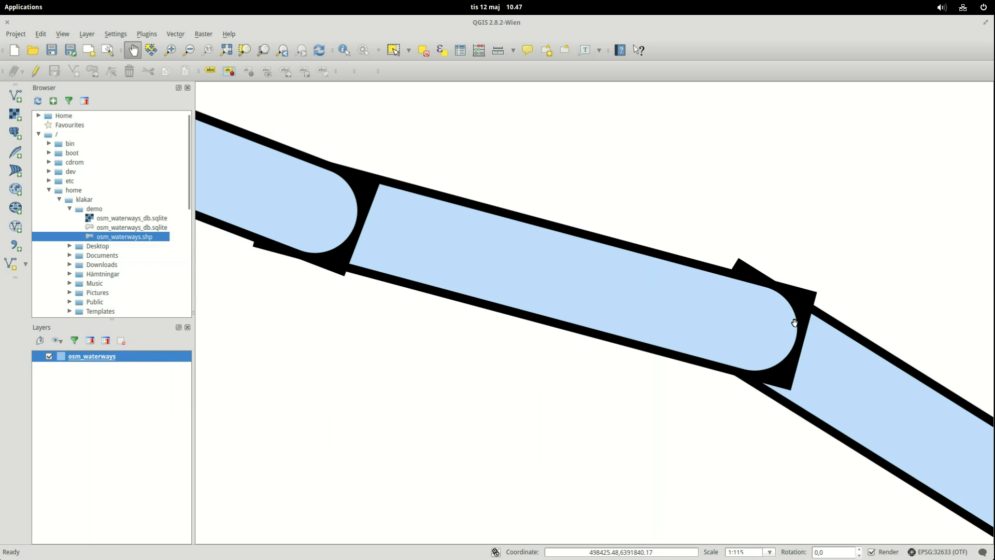
- Give the black outline line layer a round cap style and apply it
double_click(96, 357)
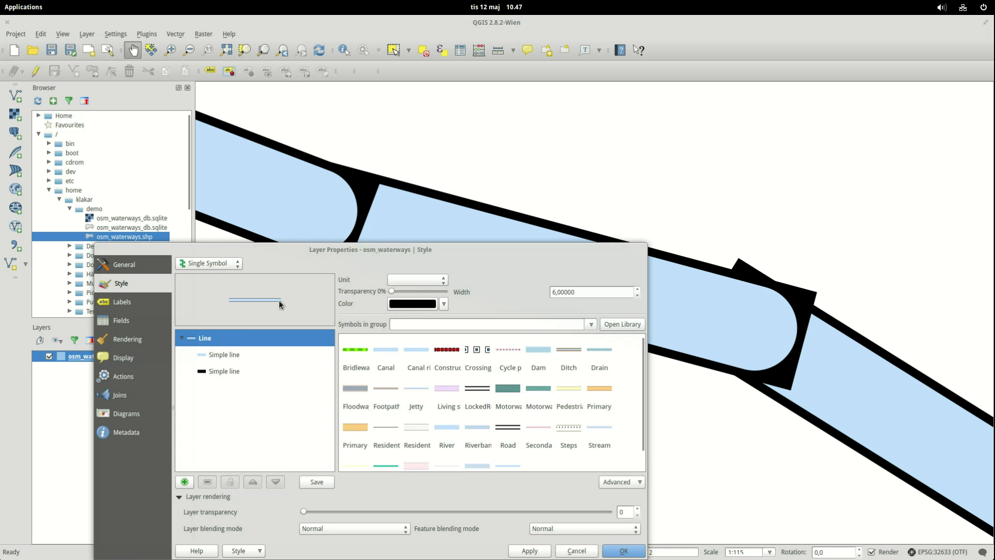
left_click(224, 371)
left_click_drag(467, 249, 466, 180)
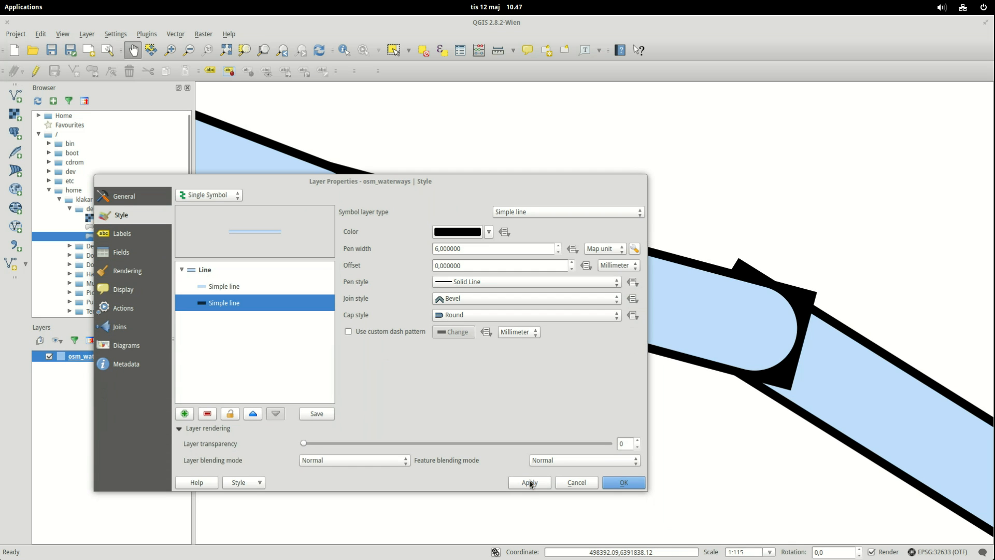
left_click(530, 482)
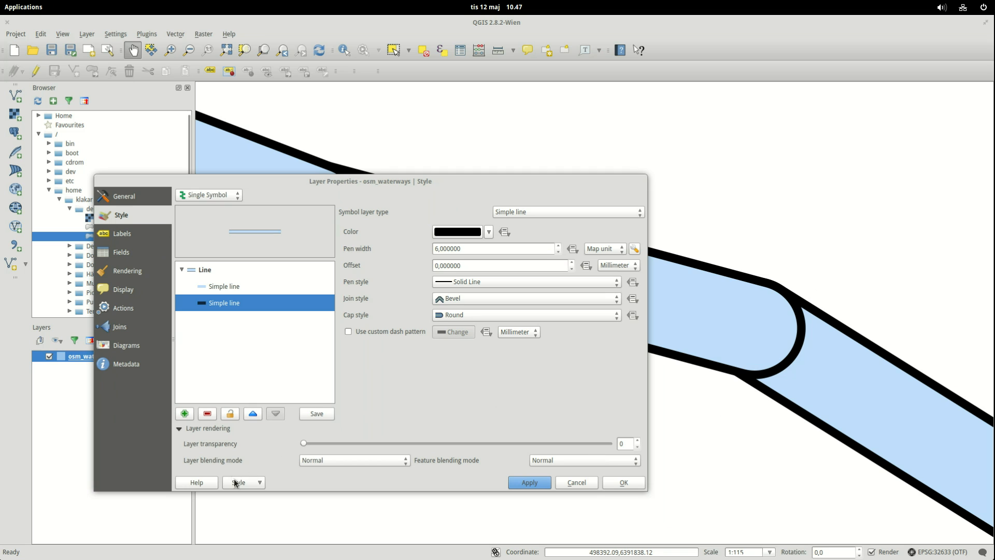
- Enable symbol levels for the waterway symbol via Advanced > Symbol levels
left_click(204, 270)
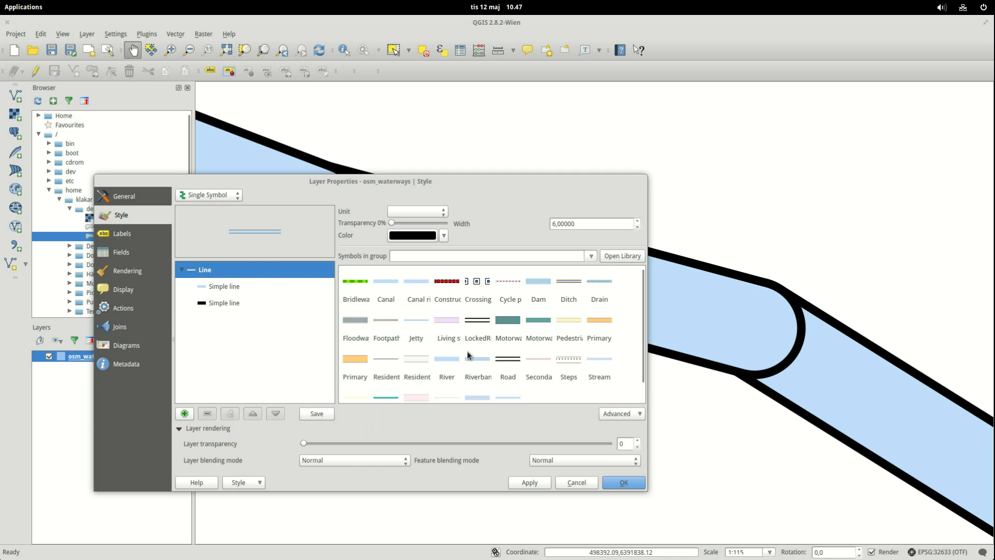
left_click(618, 416)
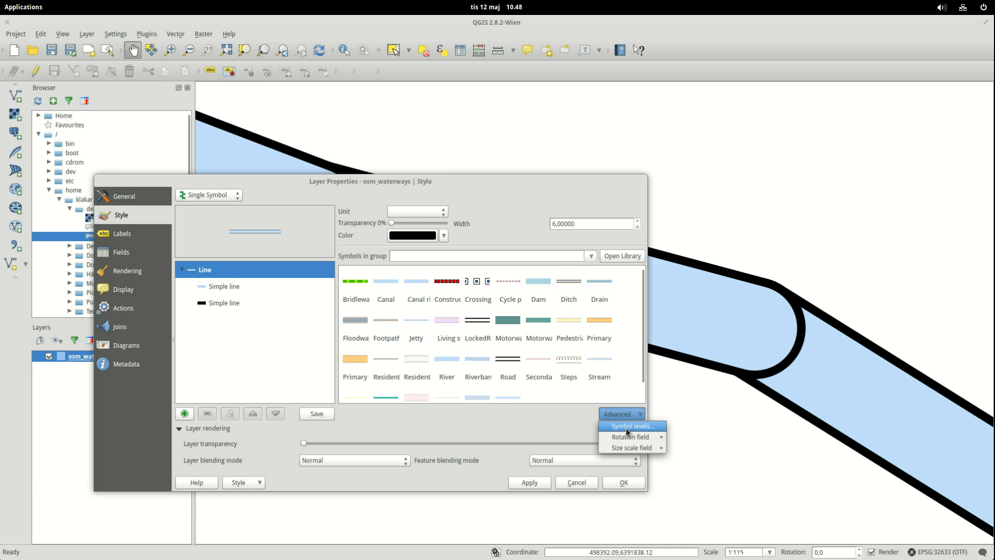
left_click(627, 427)
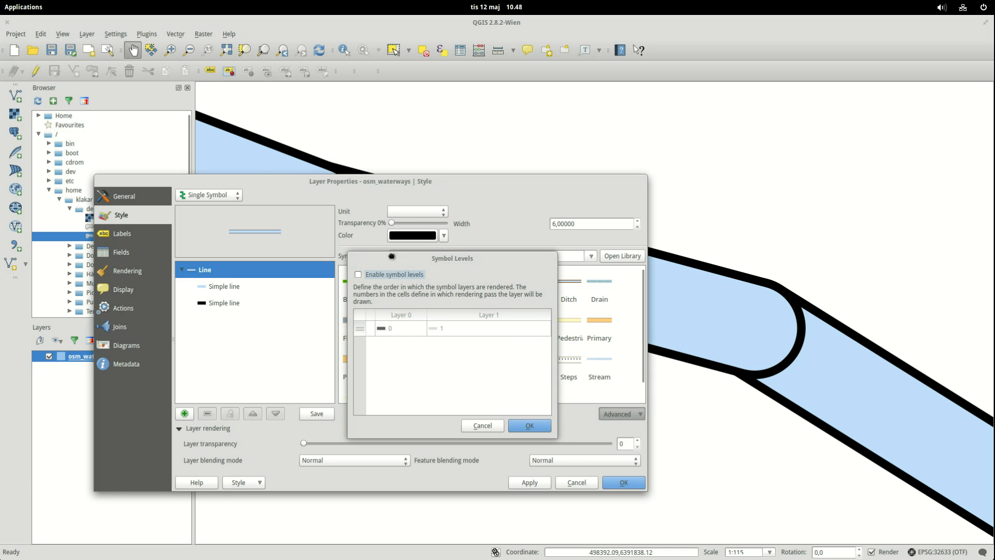
left_click_drag(391, 257, 363, 229)
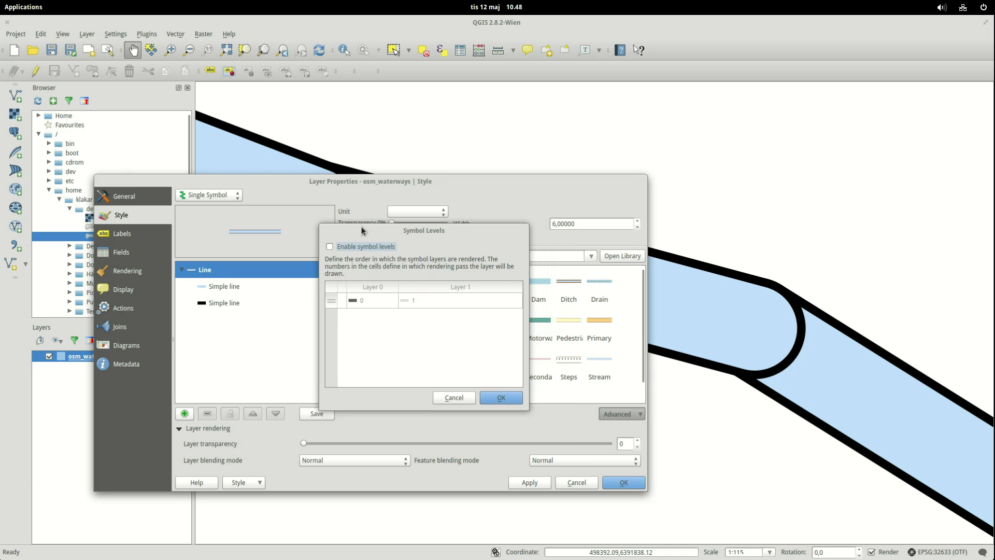
left_click(331, 247)
- Set the light-blue layer's symbol level to 1 so it draws above the outline, and apply
double_click(412, 303)
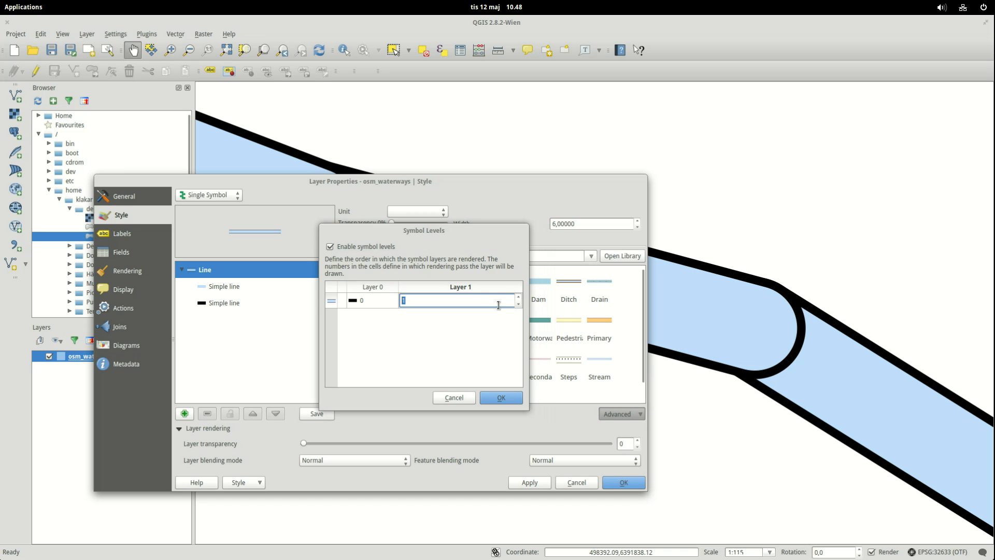
left_click(518, 303)
left_click(442, 334)
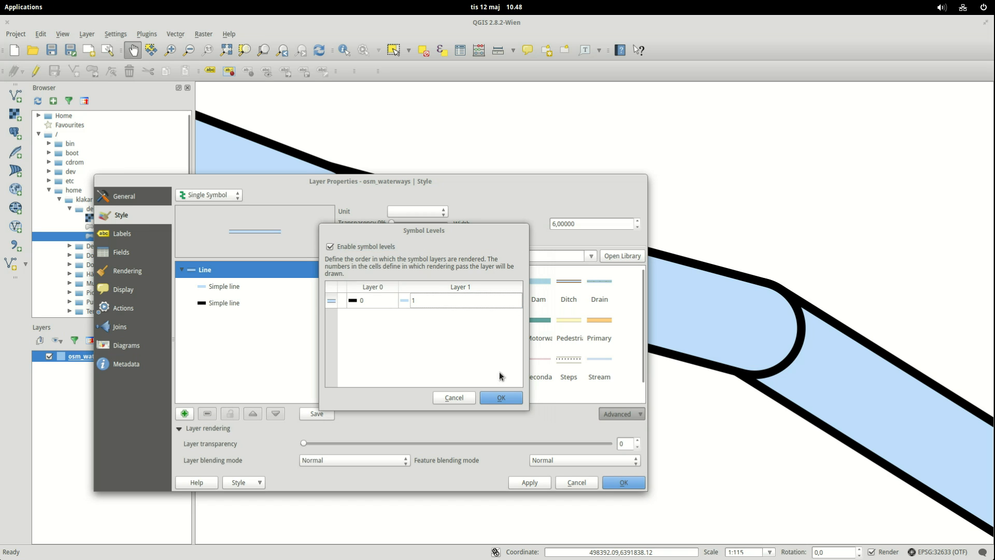
left_click(502, 398)
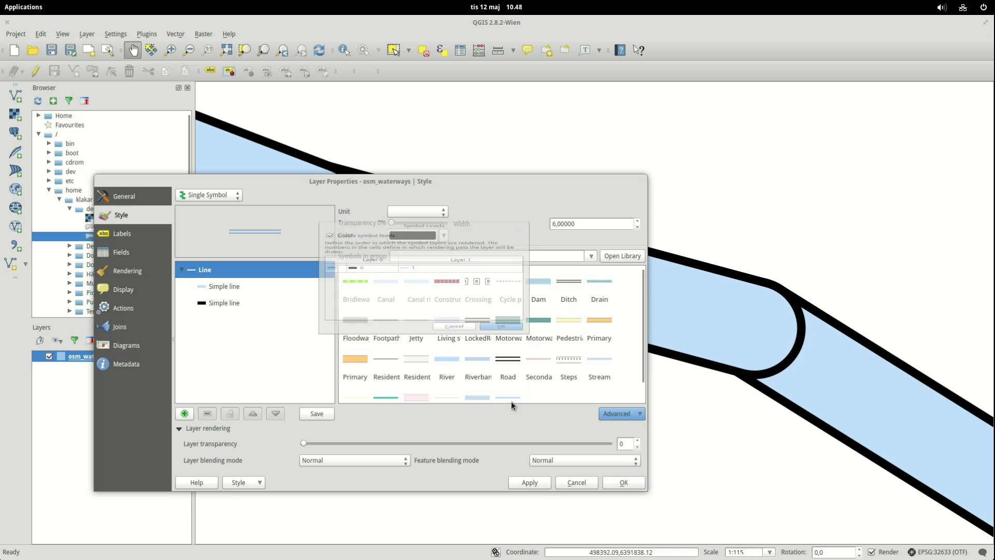
left_click(530, 483)
scroll(575, 365, "down", 3)
scroll(381, 365, "up", 3)
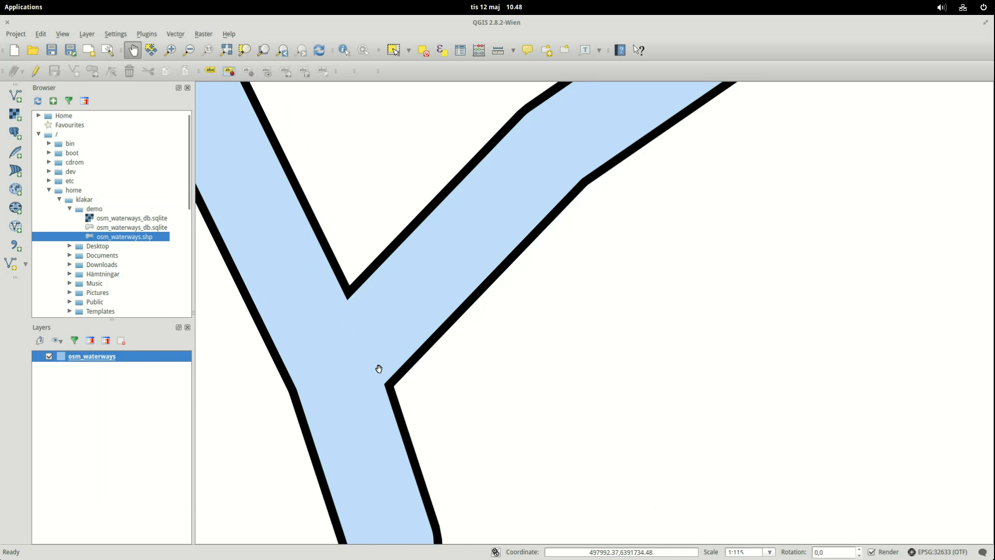
- Save the current river style as the osm_waterways layer's default style
left_click_drag(381, 365, 630, 345)
double_click(92, 357)
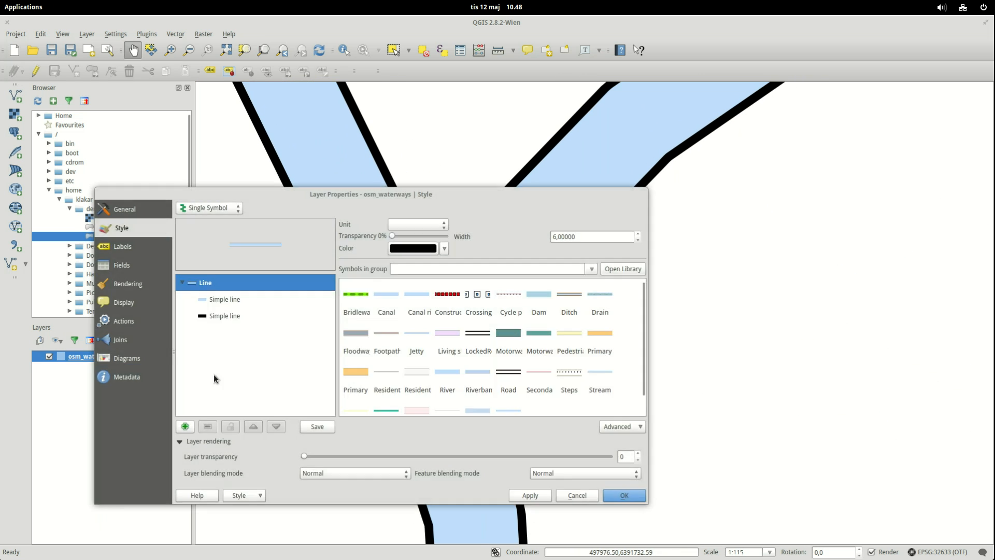
left_click(248, 495)
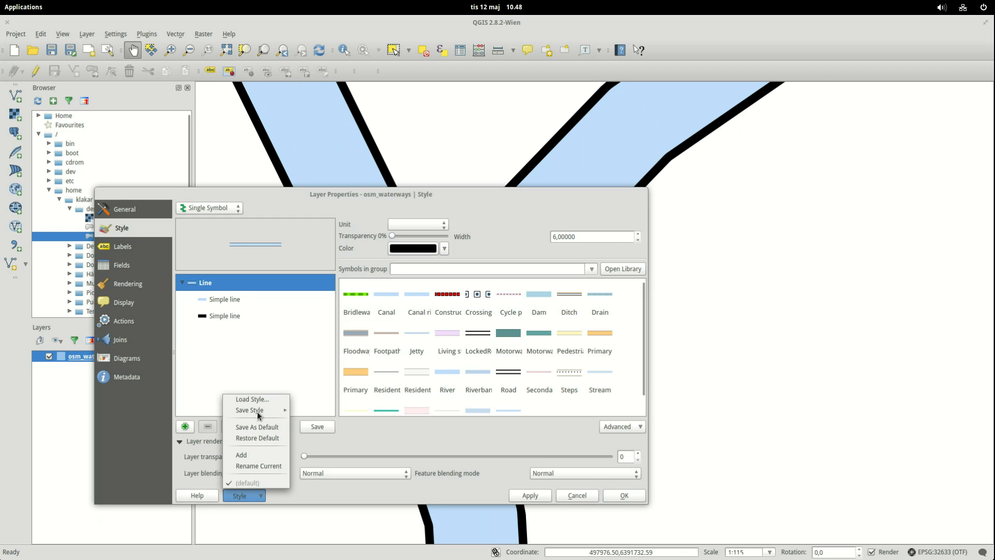
mouse_move(251, 410)
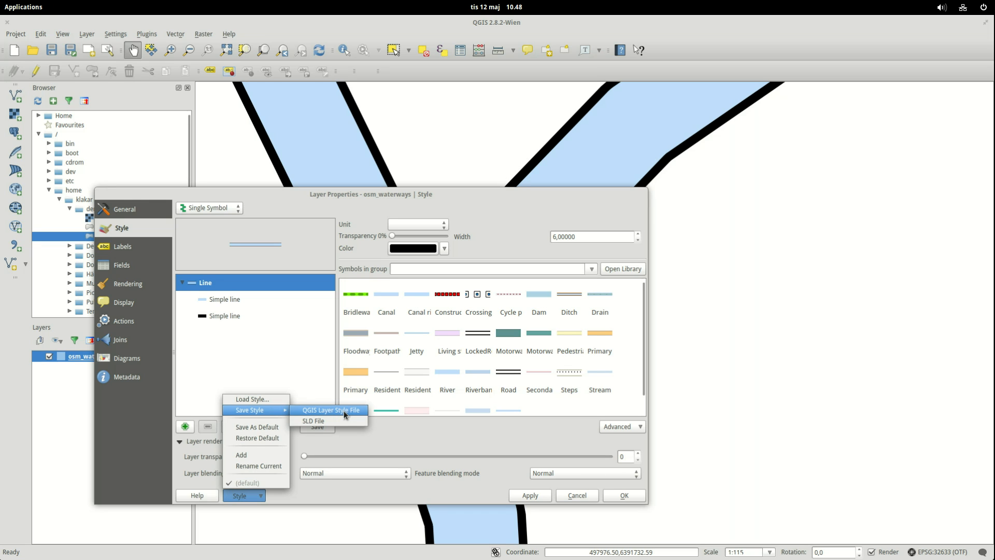
left_click(254, 429)
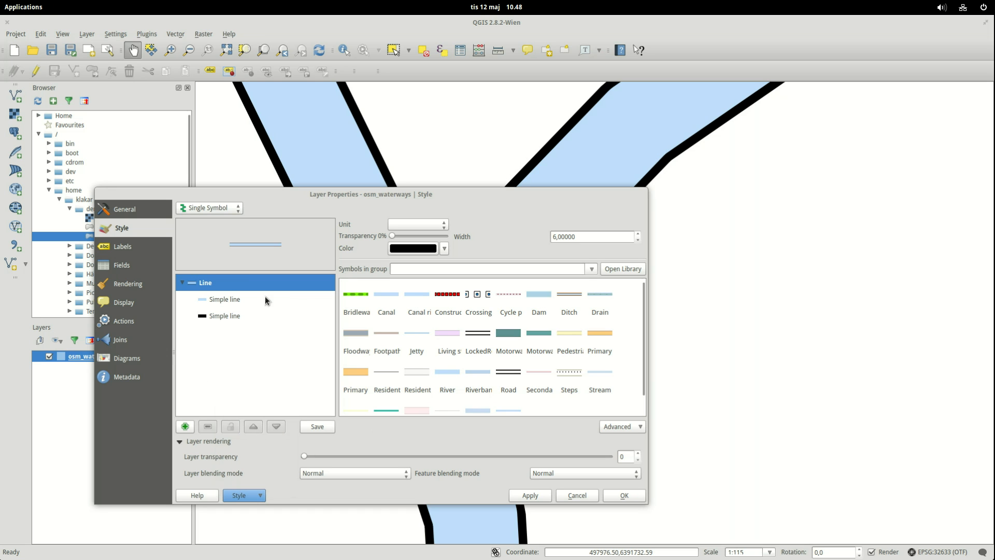
left_click(624, 495)
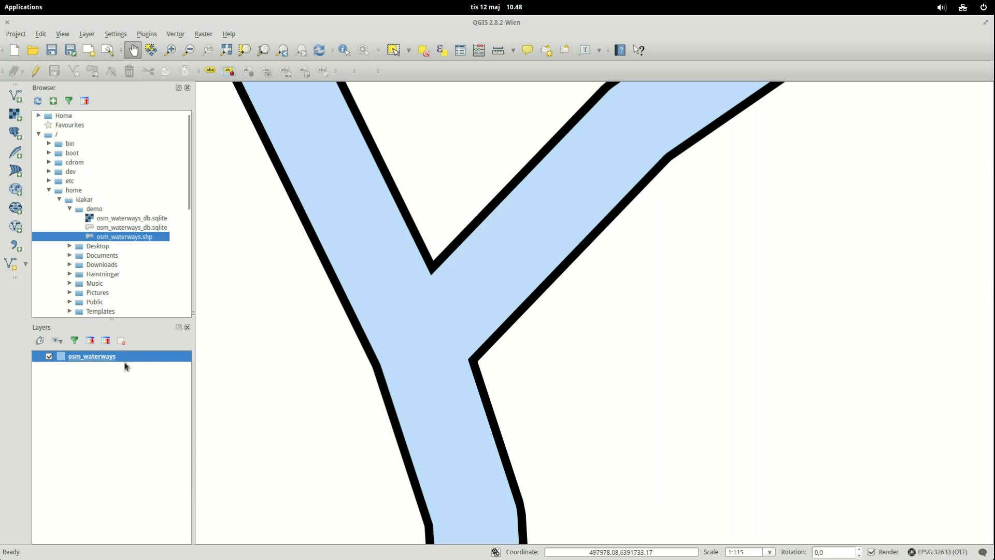
- Remove the osm_waterways layer from the project
right_click(103, 362)
left_click(124, 387)
- Re-add osm_waterways.shp and recolour its inner line magenta as a trial
left_click(527, 227)
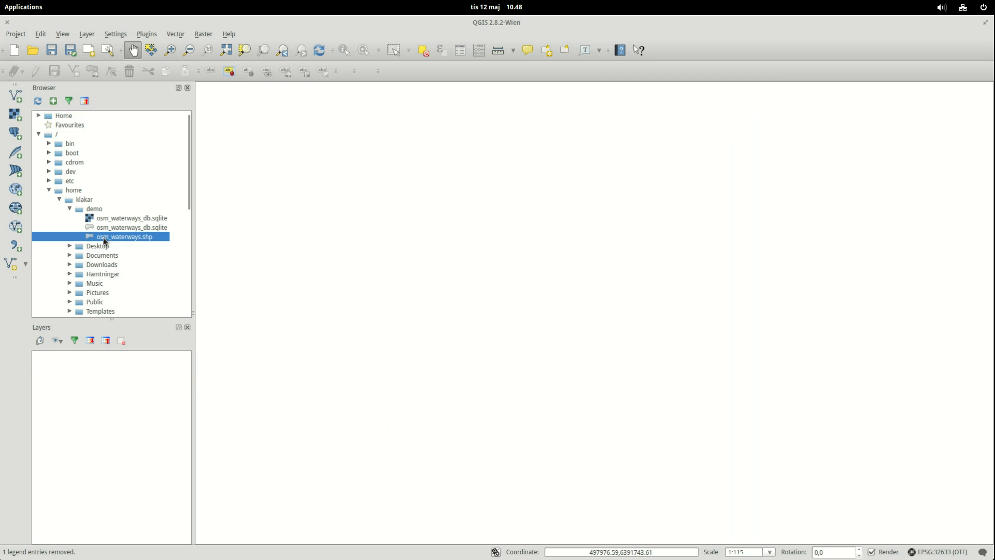
left_click_drag(123, 237, 381, 279)
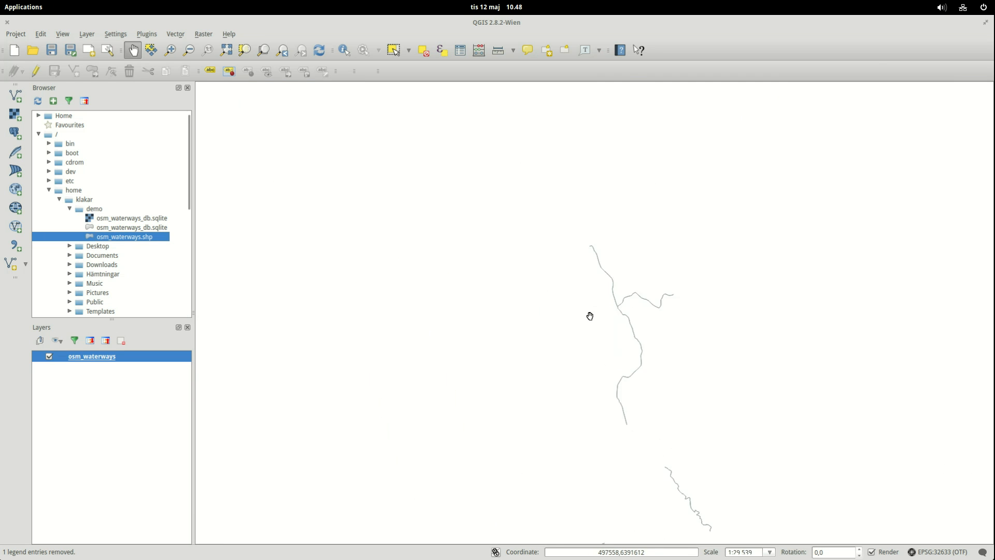
scroll(589, 316, "up", 5)
scroll(489, 229, "up", 2)
scroll(488, 229, "up", 2)
double_click(91, 357)
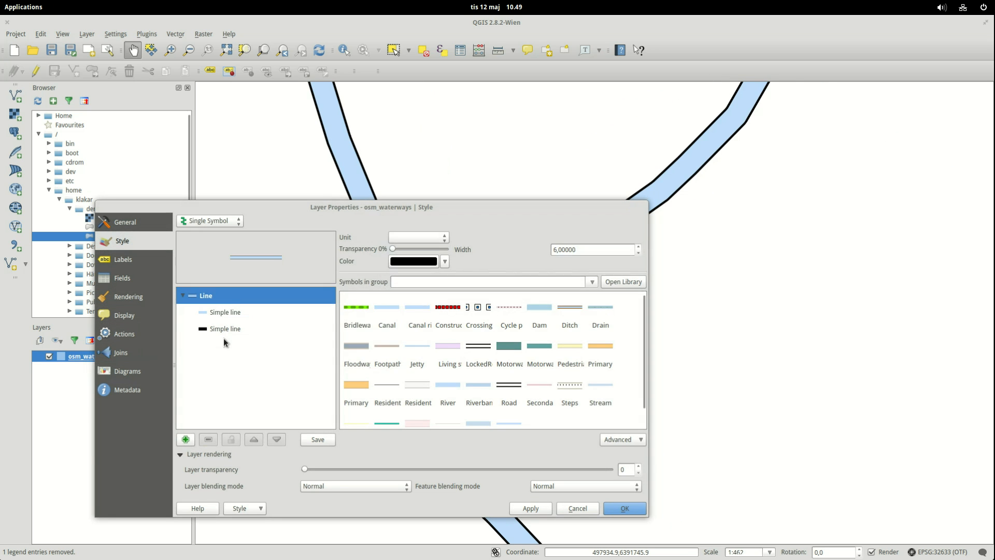
left_click(225, 312)
left_click(489, 258)
left_click(470, 306)
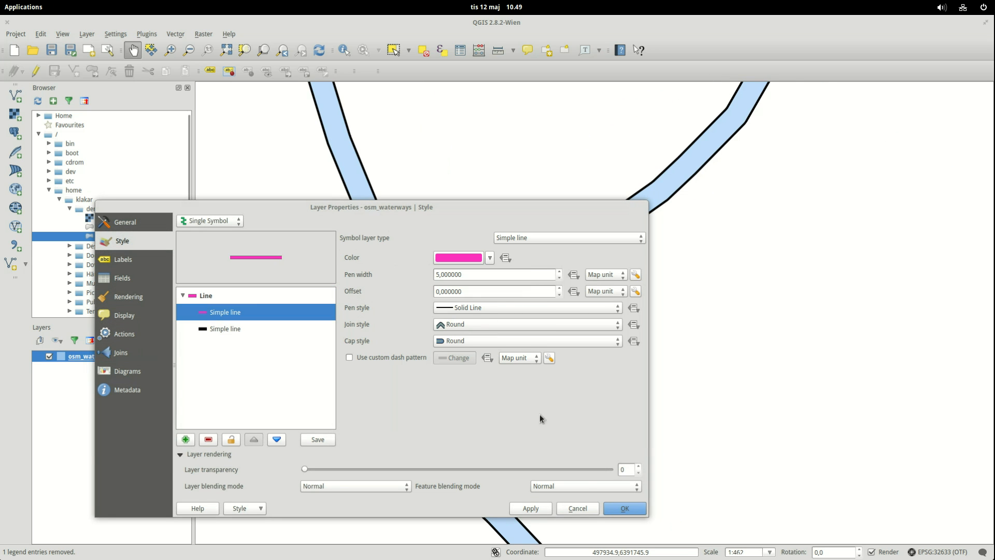
left_click(624, 509)
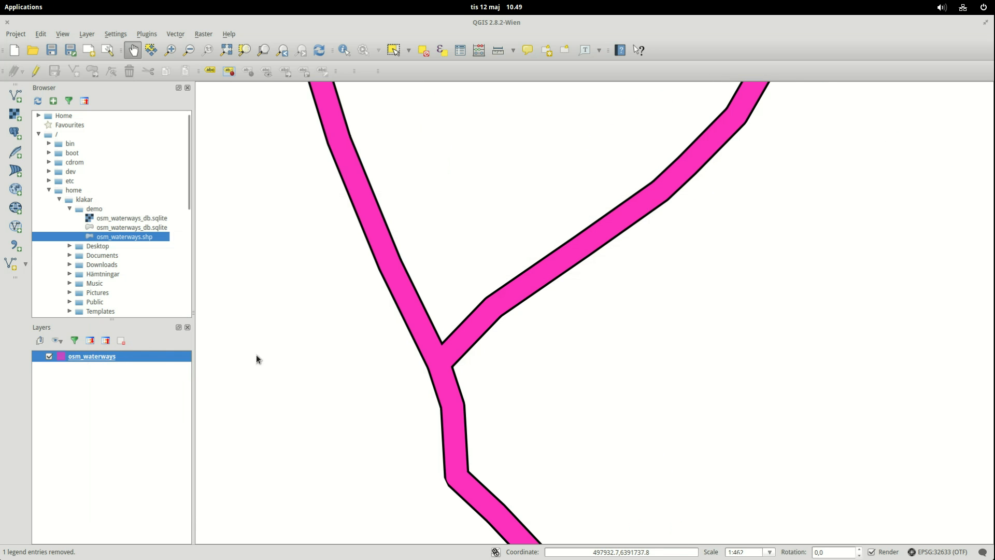
- Restore the layer's saved default style, bringing back the light-blue, black-outlined river
double_click(91, 356)
left_click(251, 520)
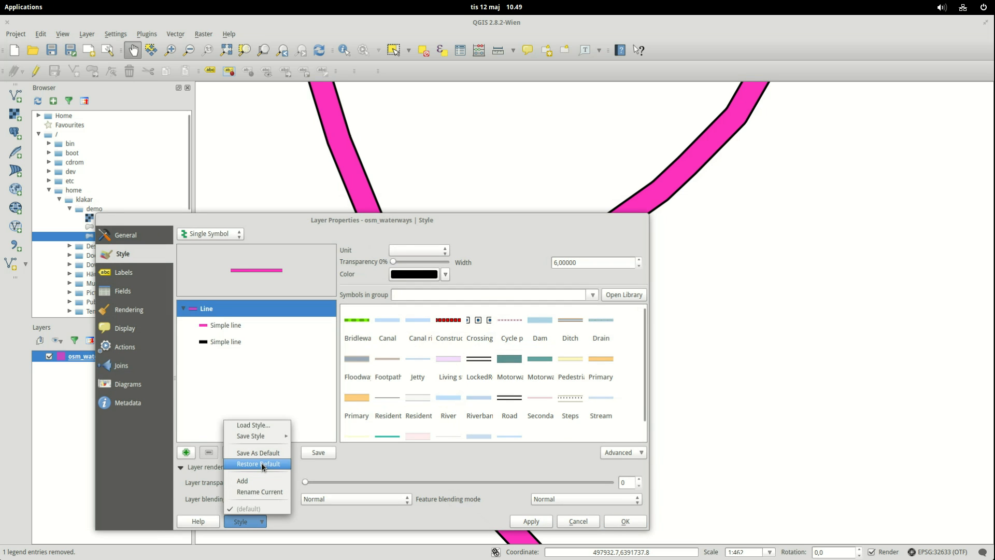
left_click(261, 463)
left_click(625, 521)
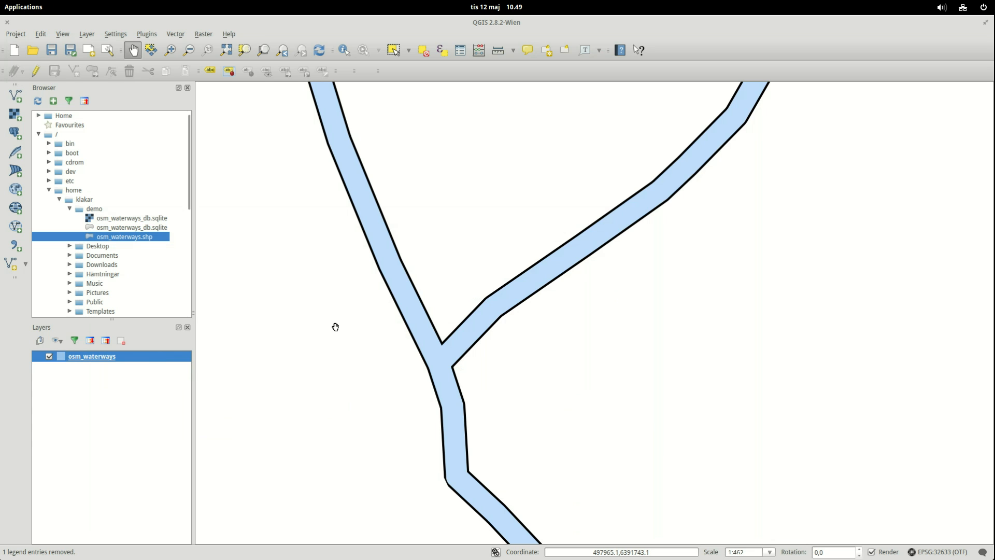
- Add osm_waterways_db.sqlite as a layer, confirming its coordinate system
double_click(118, 227)
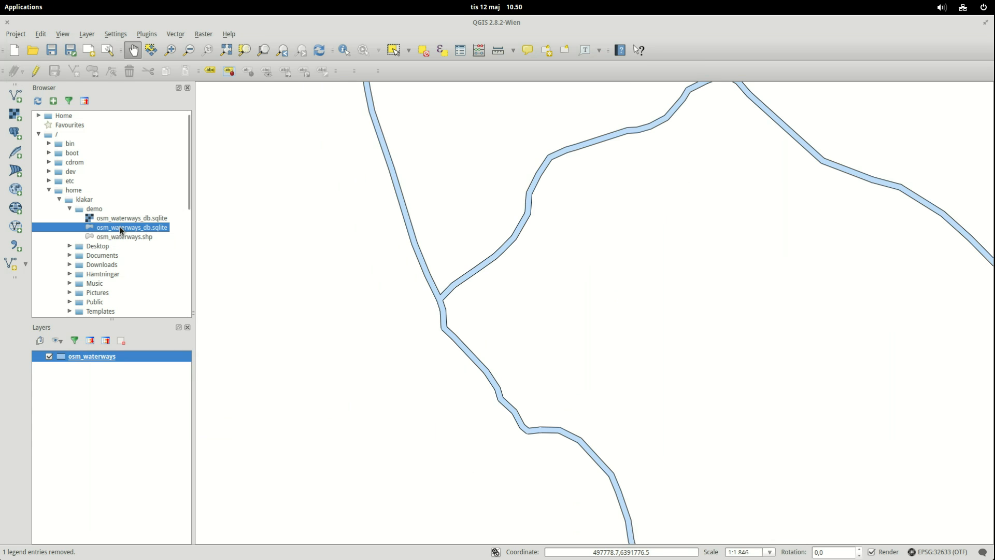
left_click(155, 382)
left_click(295, 491)
scroll(441, 295, "up", 2)
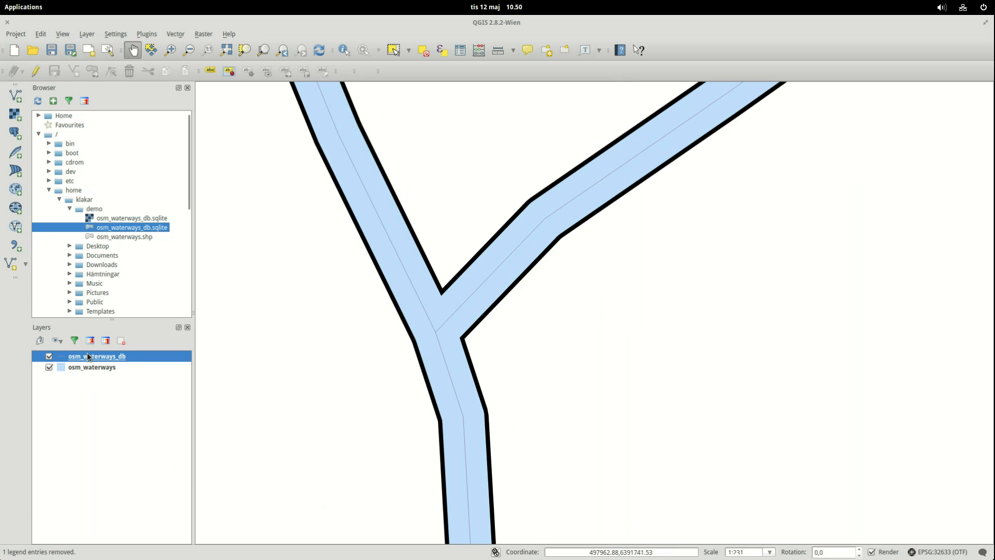
- Load the saved osm_waterways.qml style file onto the SpatiaLite layer and apply it
double_click(88, 356)
left_click(251, 517)
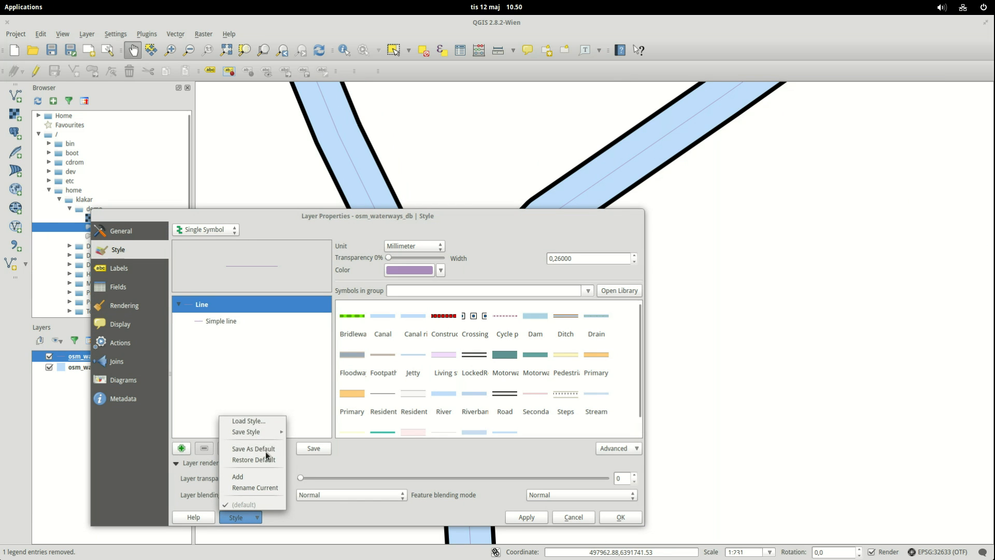
left_click(263, 423)
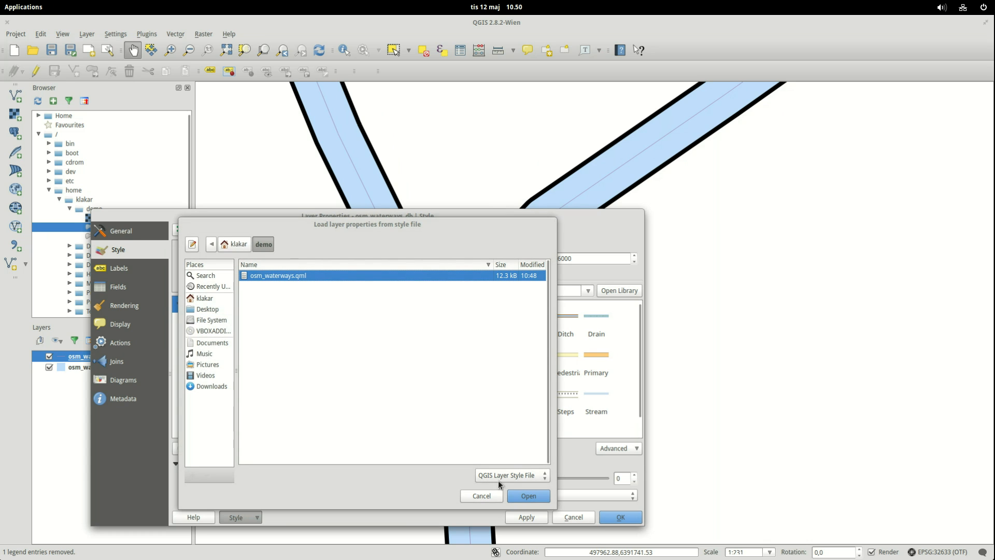
left_click(528, 496)
left_click(620, 517)
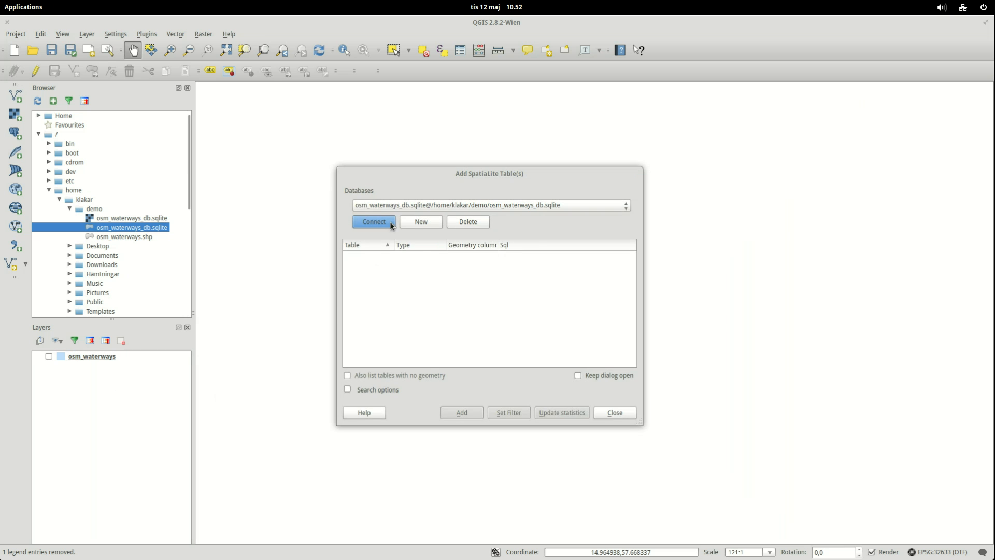
- Add the osm_waterways_db table from the SpatiaLite database as a new layer
left_click(402, 264)
left_click(462, 413)
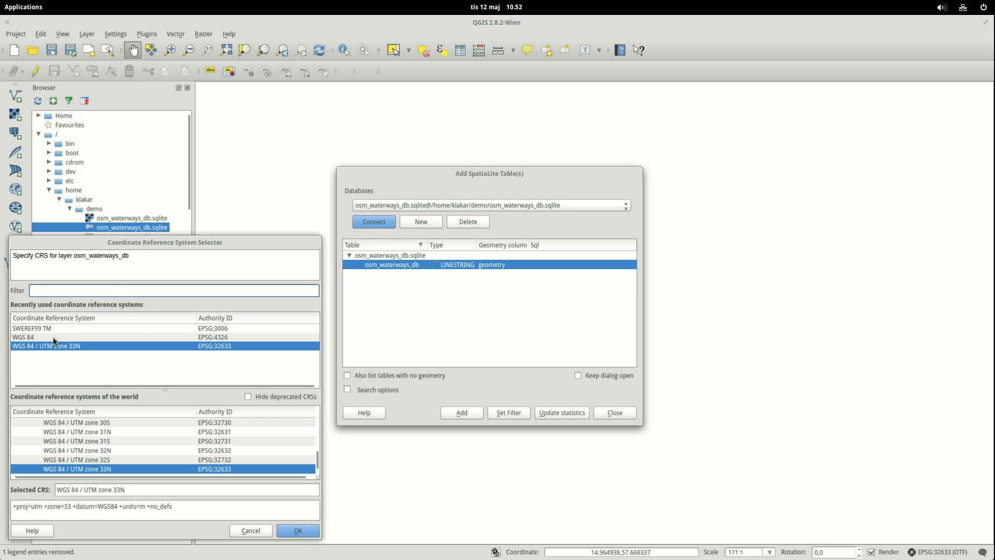
left_click(301, 531)
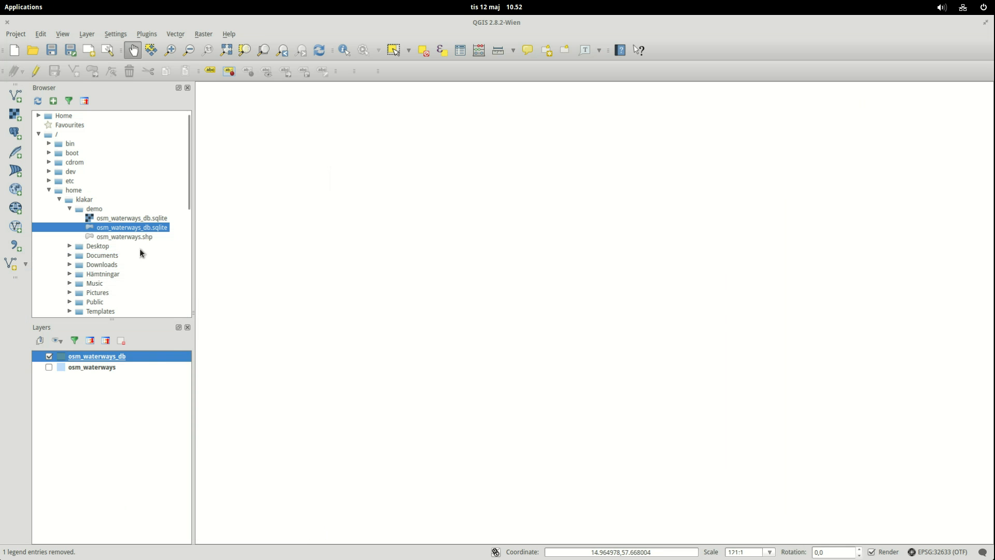
- Zoom the map to the new SpatiaLite layer's full extent
right_click(90, 357)
left_click(116, 371)
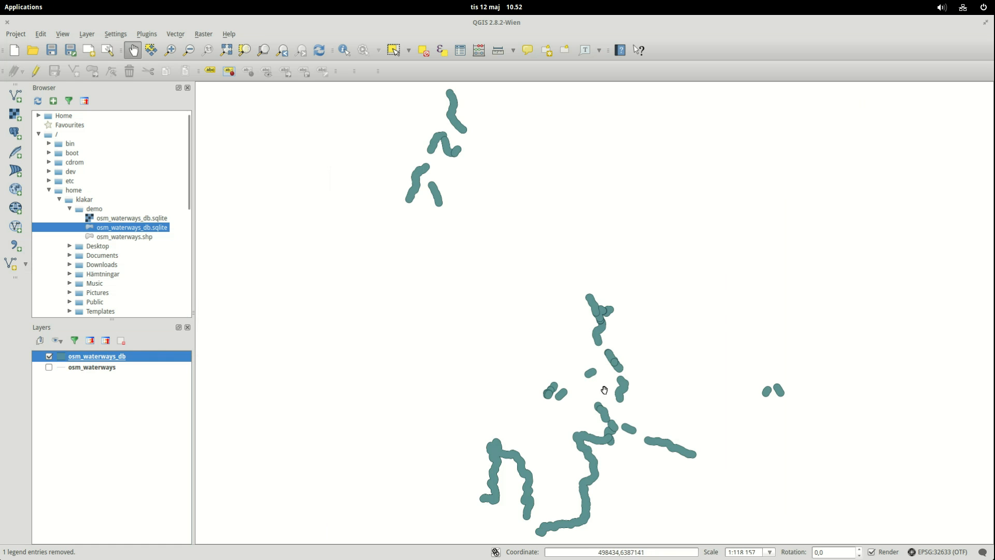
scroll(591, 317, "up", 3)
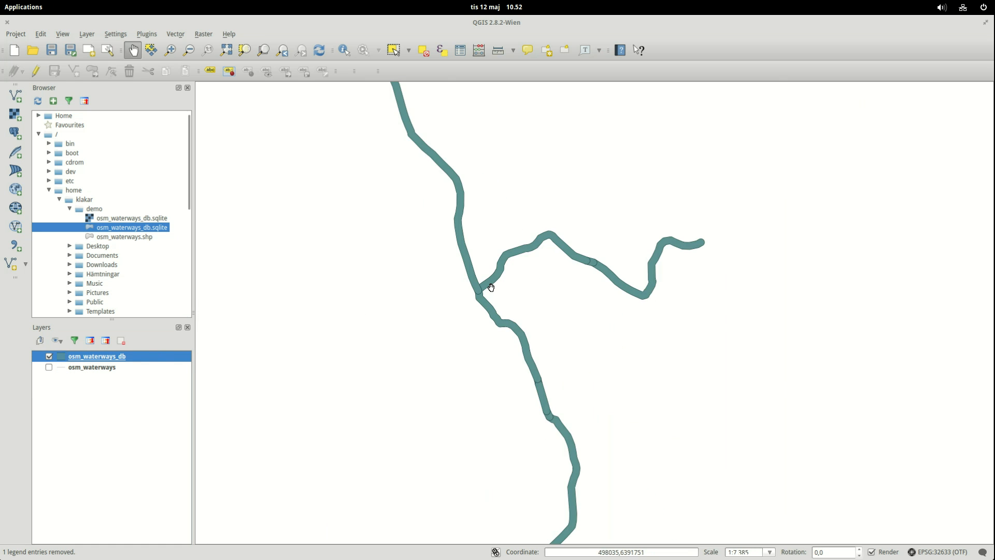
scroll(510, 310, "up", 3)
double_click(80, 357)
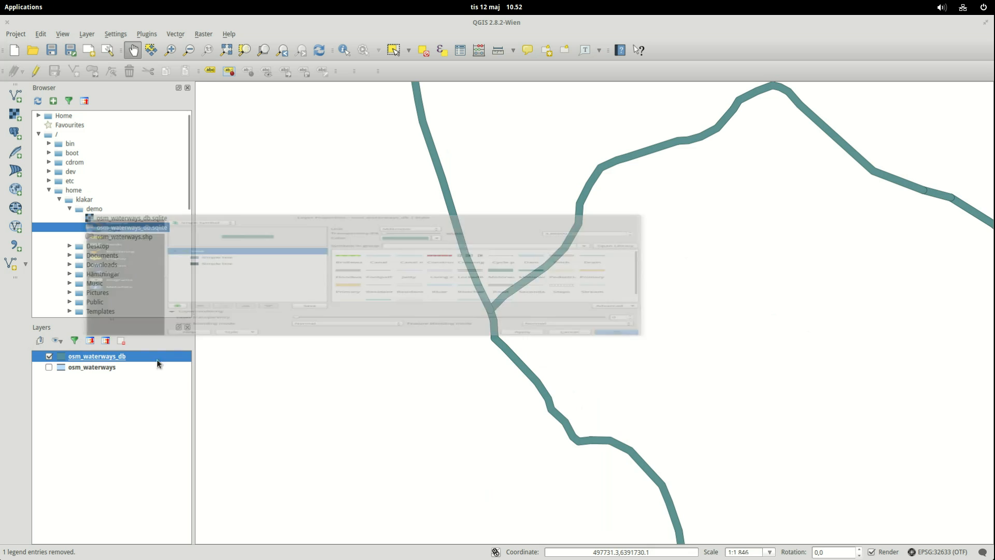
- Load the osm_waterways.qml river style from file and apply it to the SpatiaLite layer
left_click(235, 525)
mouse_move(245, 429)
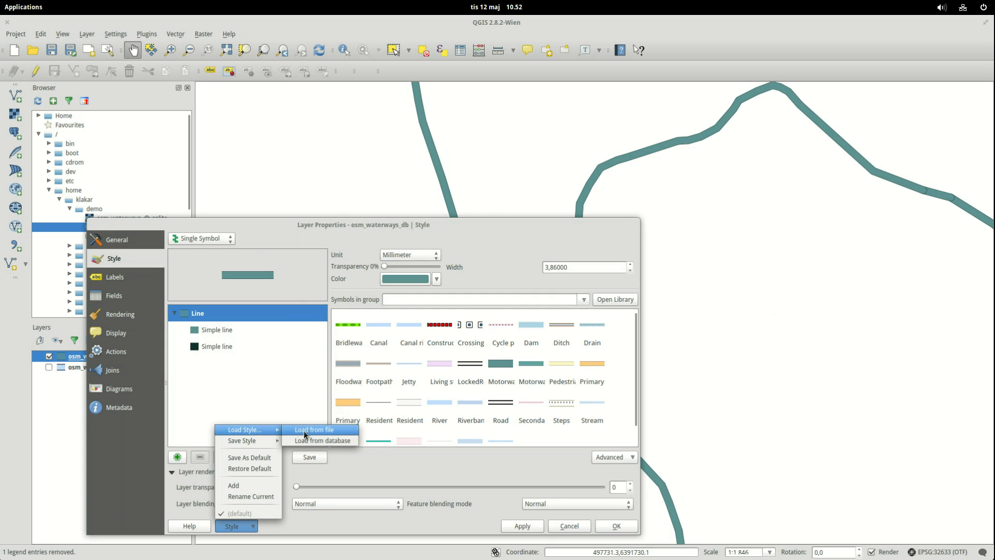
left_click(318, 432)
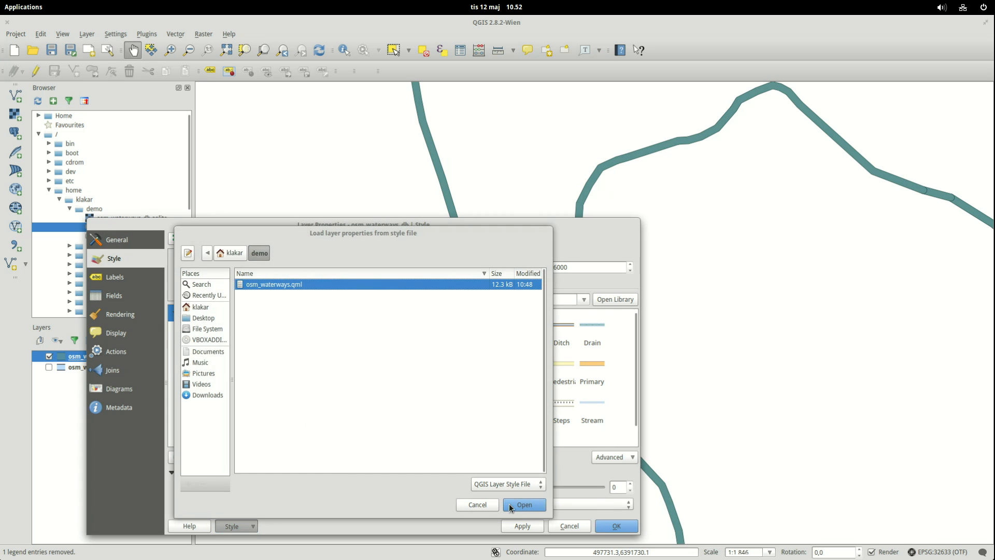
left_click(524, 505)
left_click(527, 526)
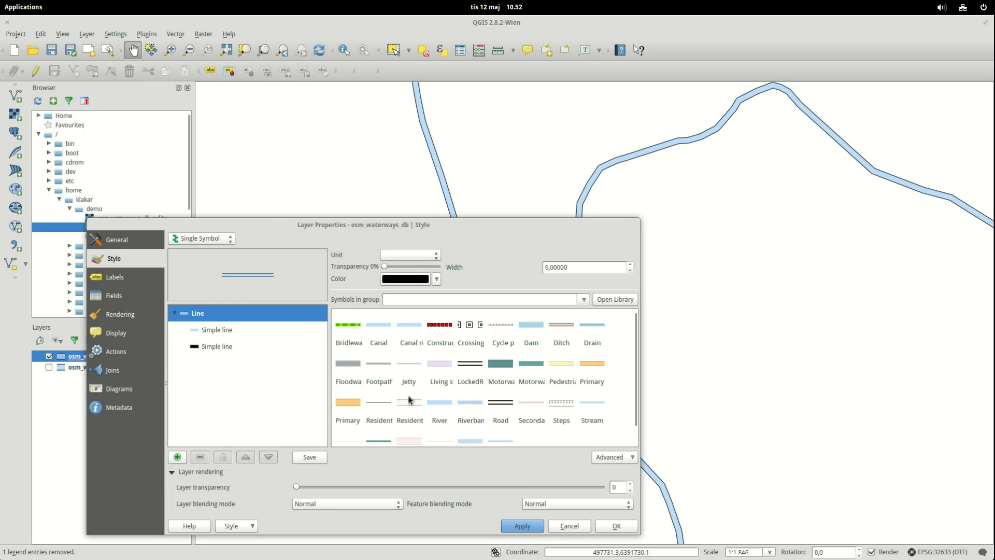
- Save the loaded river style as the layer's default in the datasource database
left_click(237, 526)
mouse_move(241, 440)
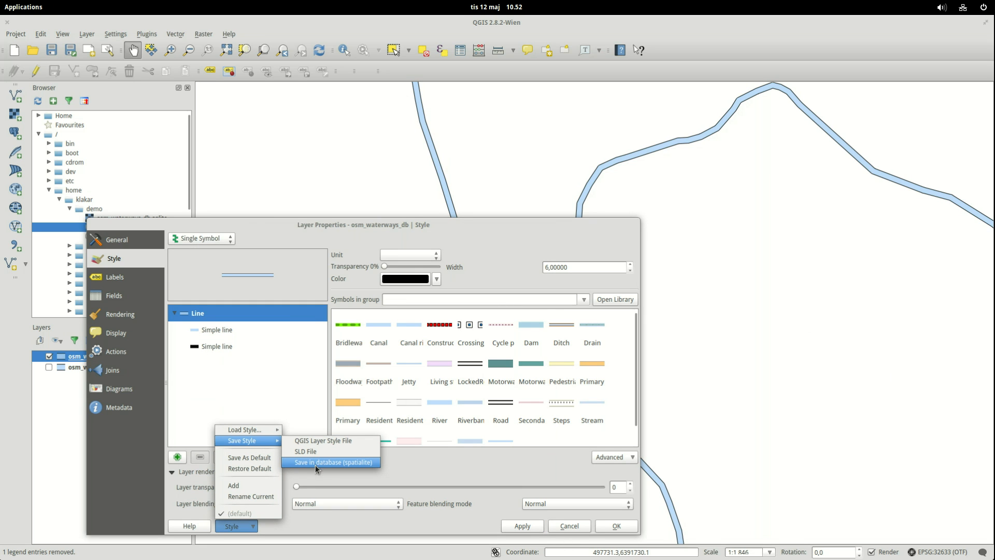
left_click(242, 458)
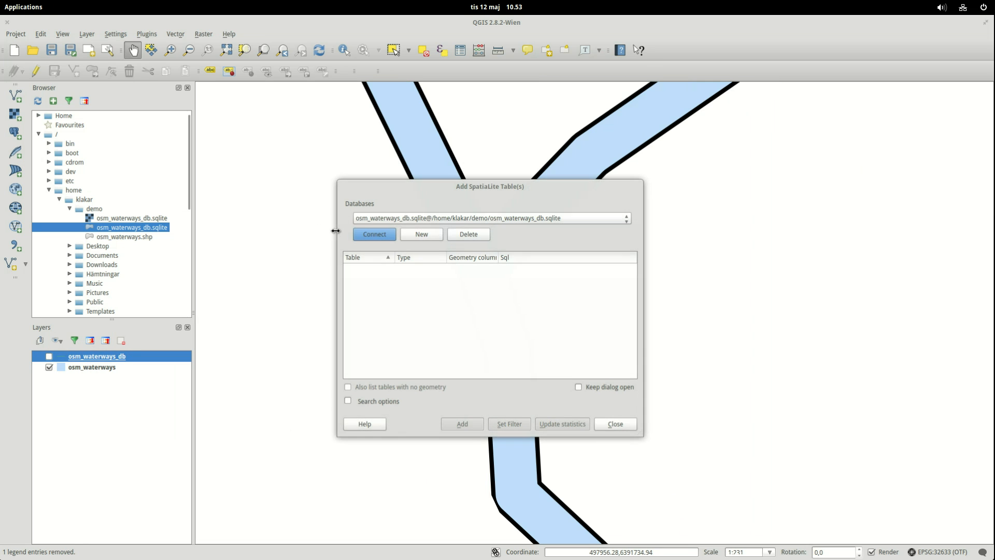
- Add the osm_waterways_db SpatiaLite table as a layer, accepting the CRS Selector
left_click(382, 278)
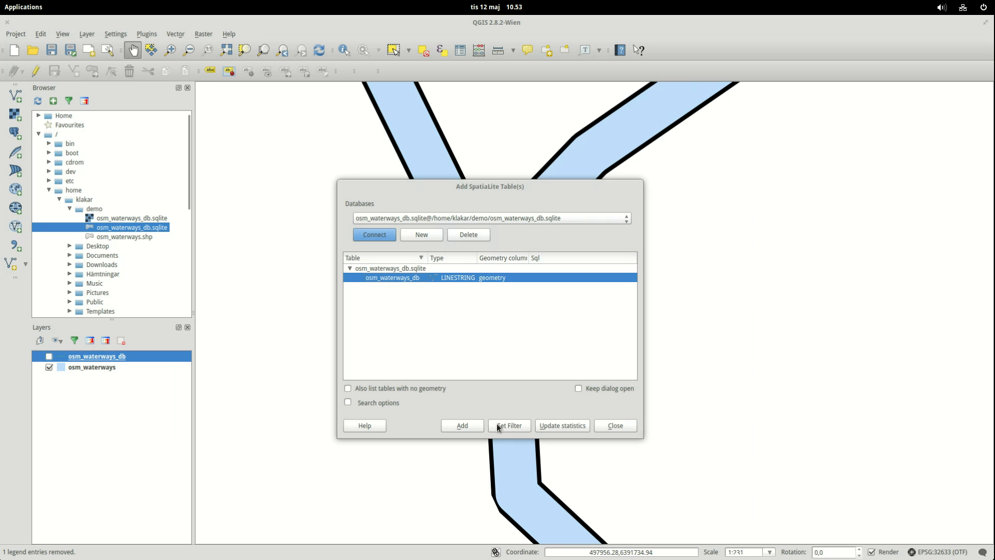
left_click(472, 426)
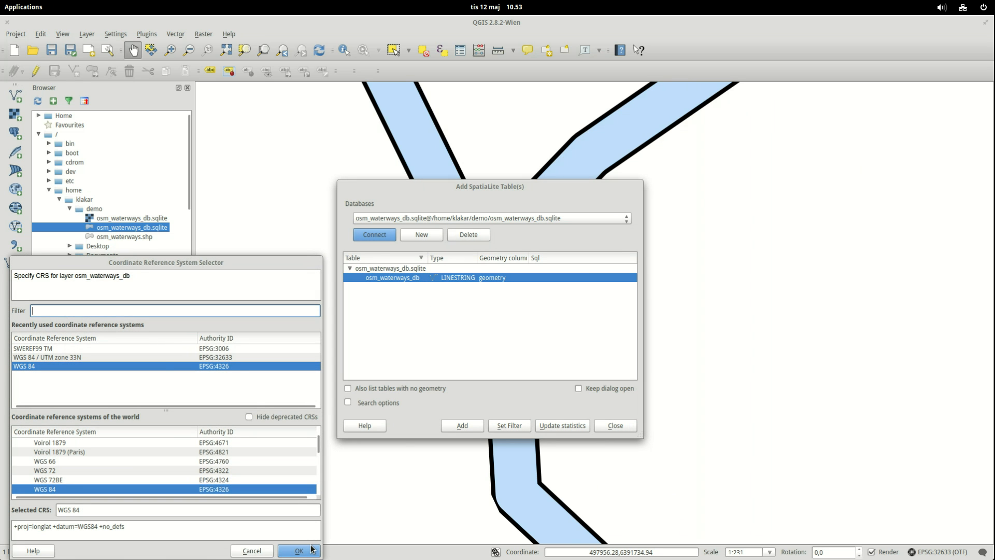
left_click(299, 551)
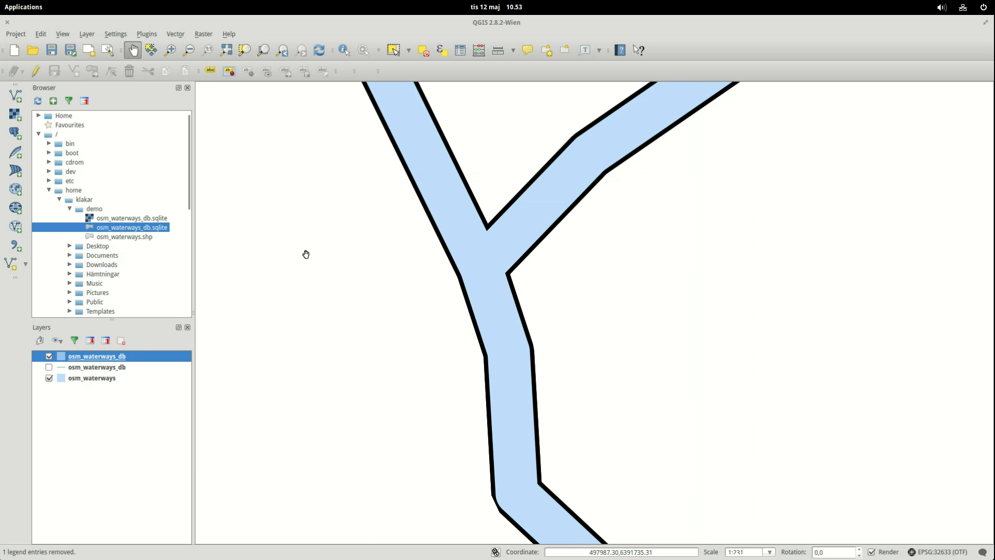
- Hide the osm_waterways shapefile so only the new SpatiaLite layer shows
left_click(49, 379)
left_click(49, 354)
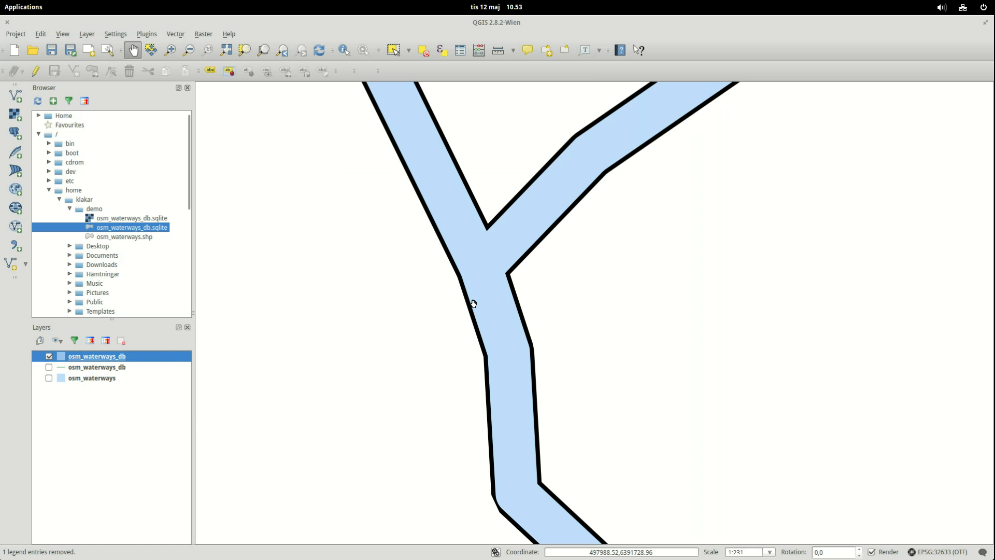